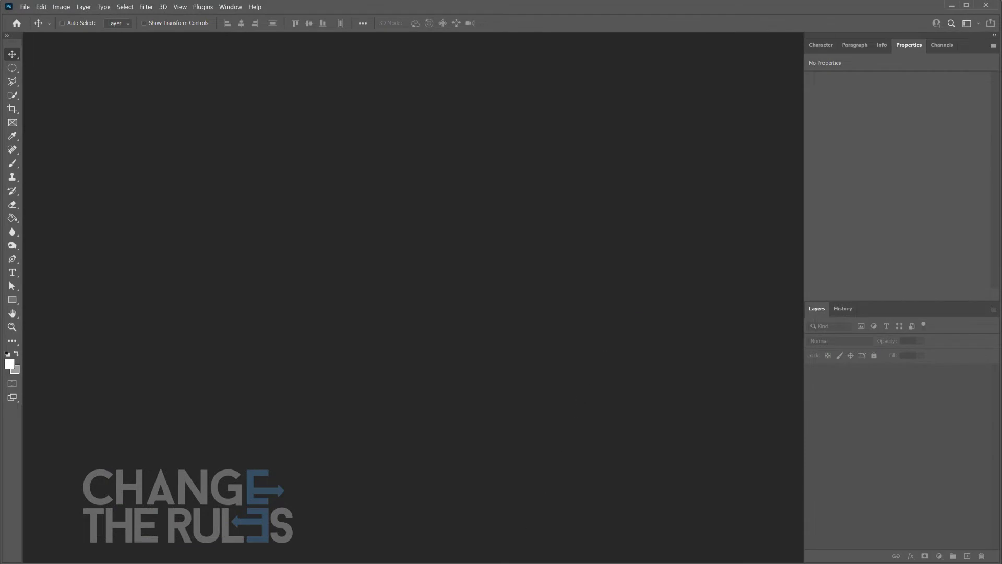
Step: Open the foggy forest photo, duplicate Background, and add 10% coloured (non-monochromatic) noise to the copy
drag(493, 561, 432, 320)
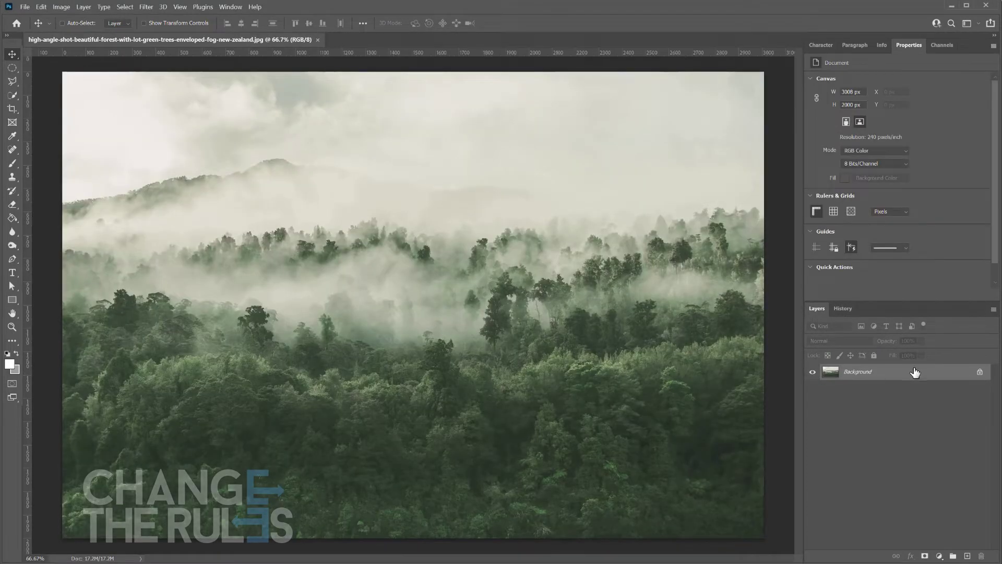
drag(915, 372, 967, 556)
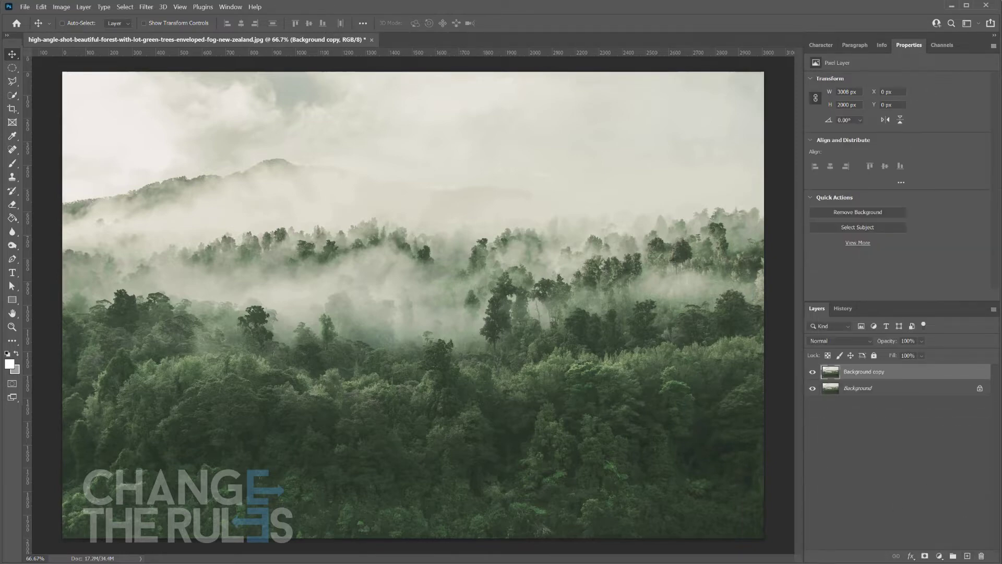
click(148, 7)
mouse_move(214, 159)
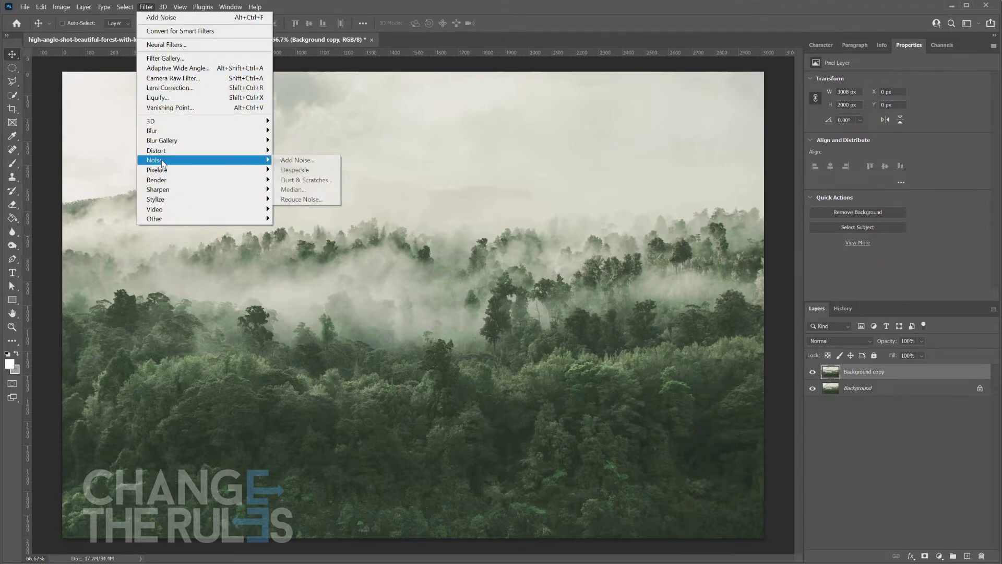
click(294, 160)
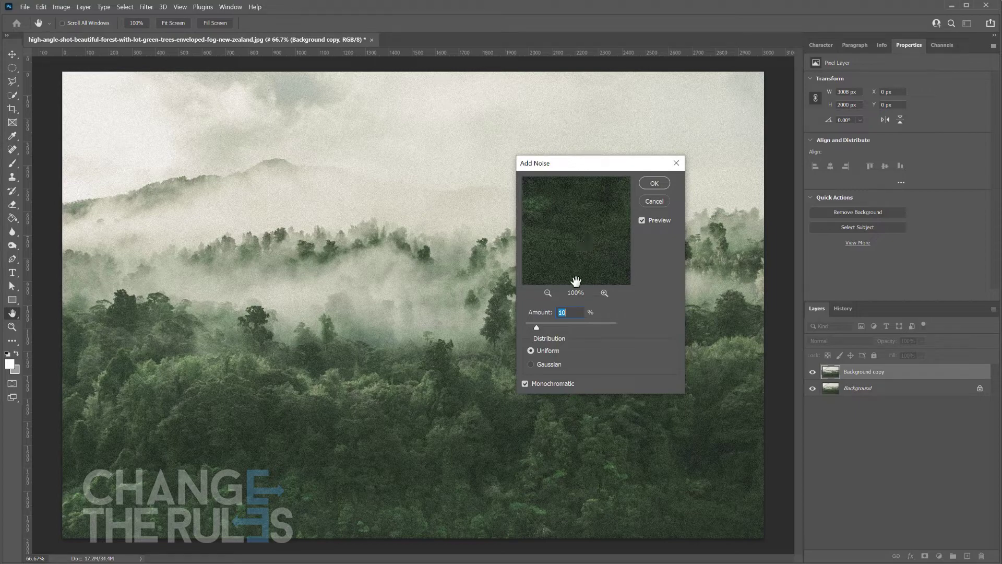
click(574, 314)
click(548, 316)
text(10)
click(525, 383)
click(653, 184)
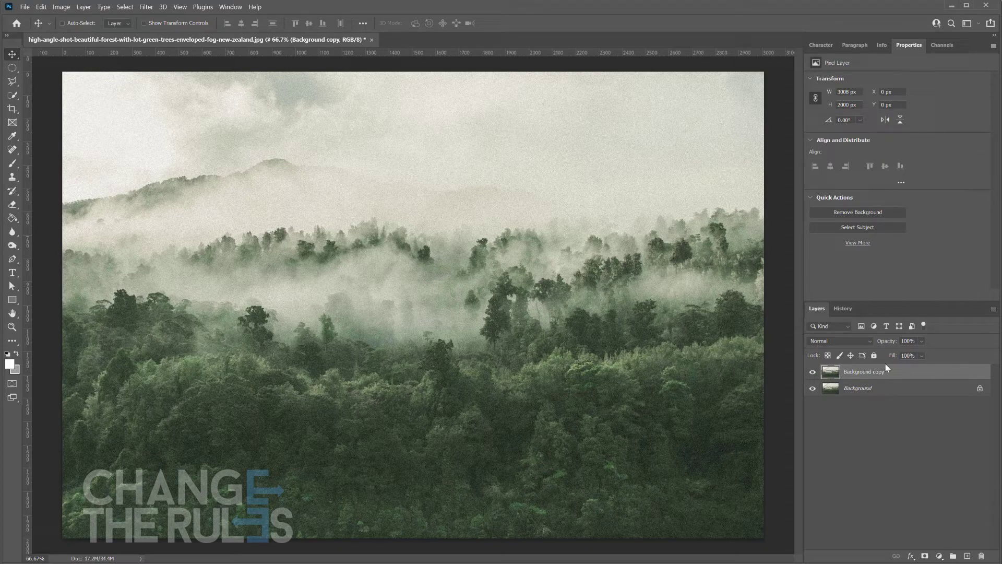
Step: Select the original locked Background layer in the Layers panel
click(919, 390)
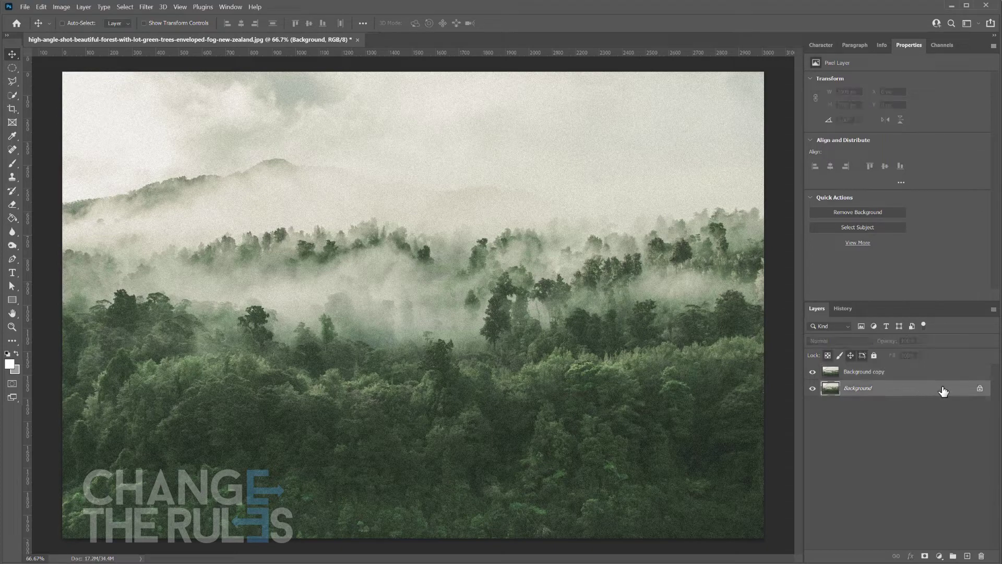
Step: Duplicate Background again, move the copy to the top, and add a white Solid Color fill above it
drag(940, 392, 966, 553)
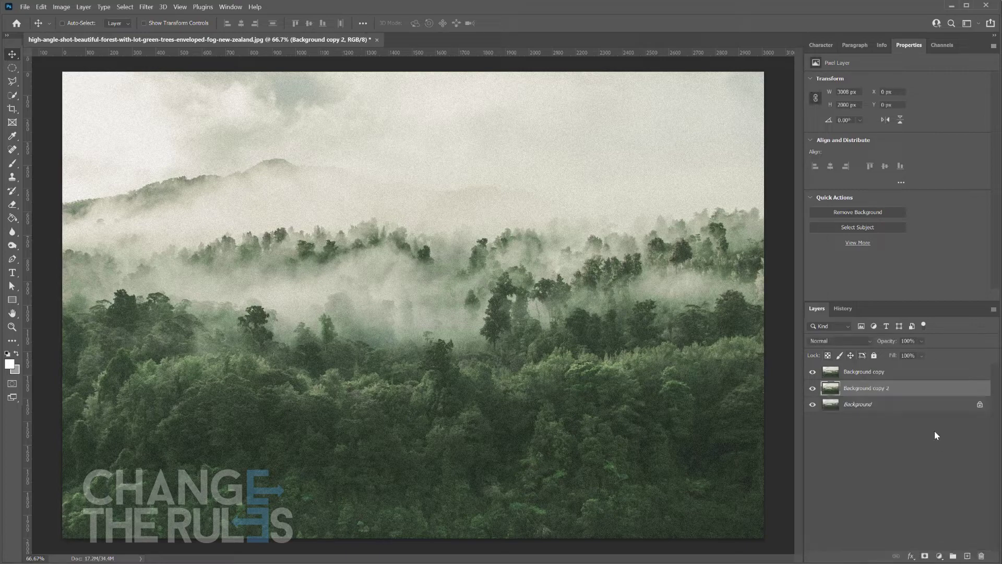
drag(925, 389, 923, 367)
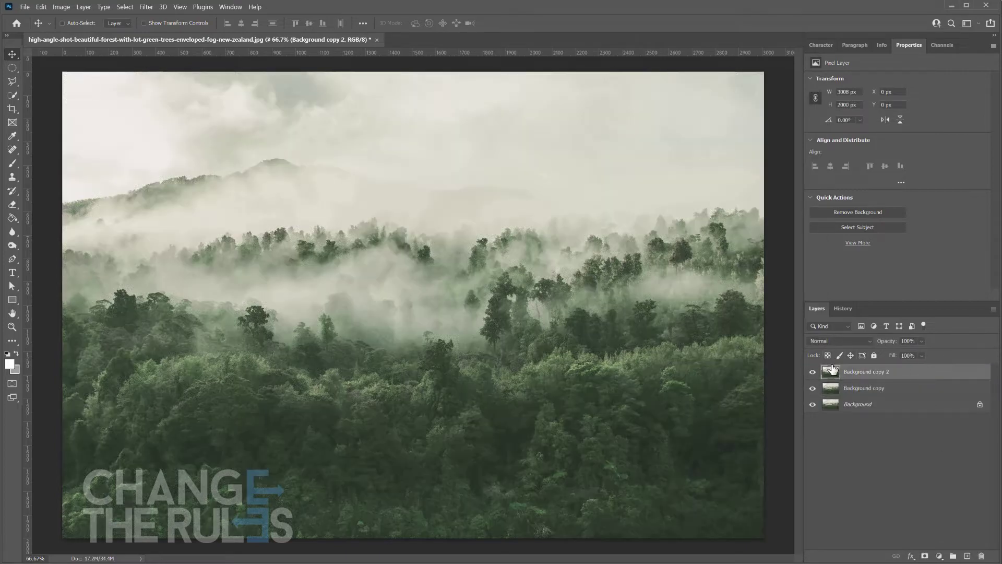
click(941, 557)
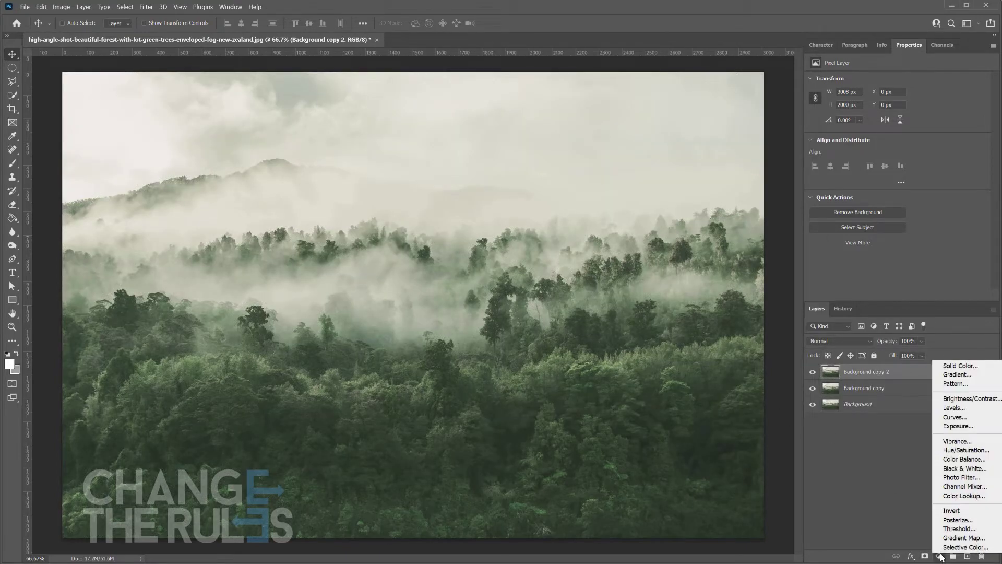
click(948, 367)
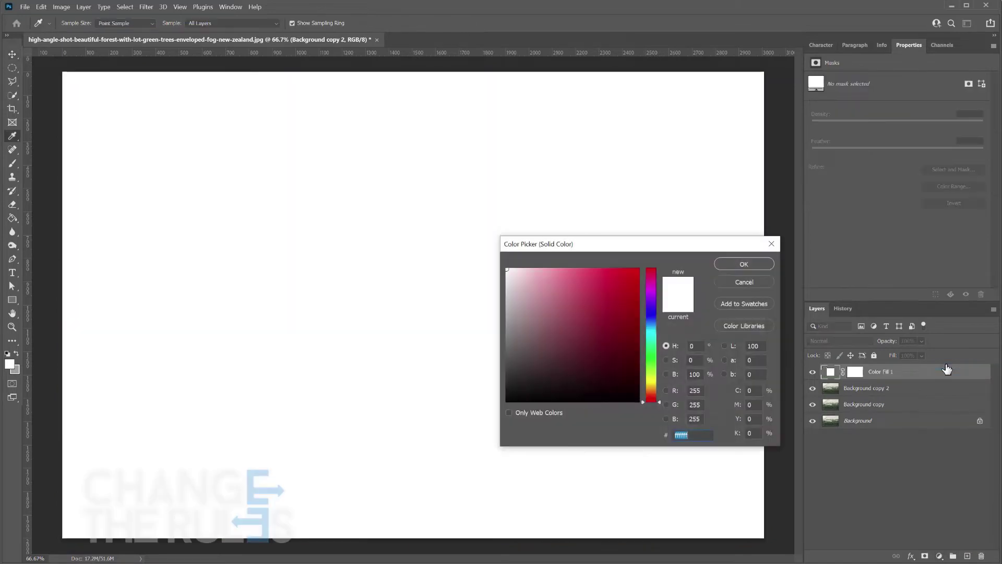
click(750, 263)
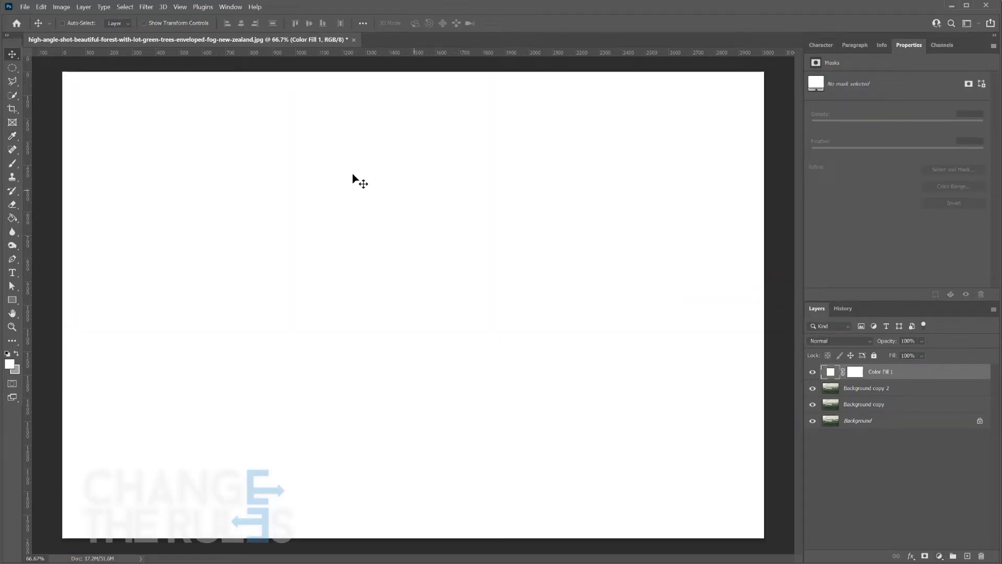
Step: Rasterize Color Fill 1 and apply Add Noise at 10% to it
click(146, 6)
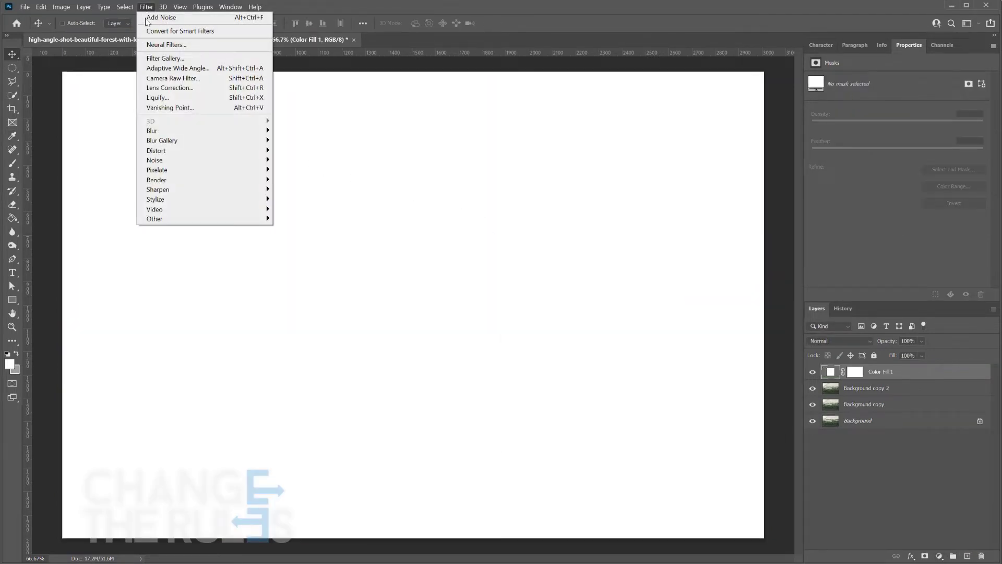
mouse_move(225, 161)
click(292, 160)
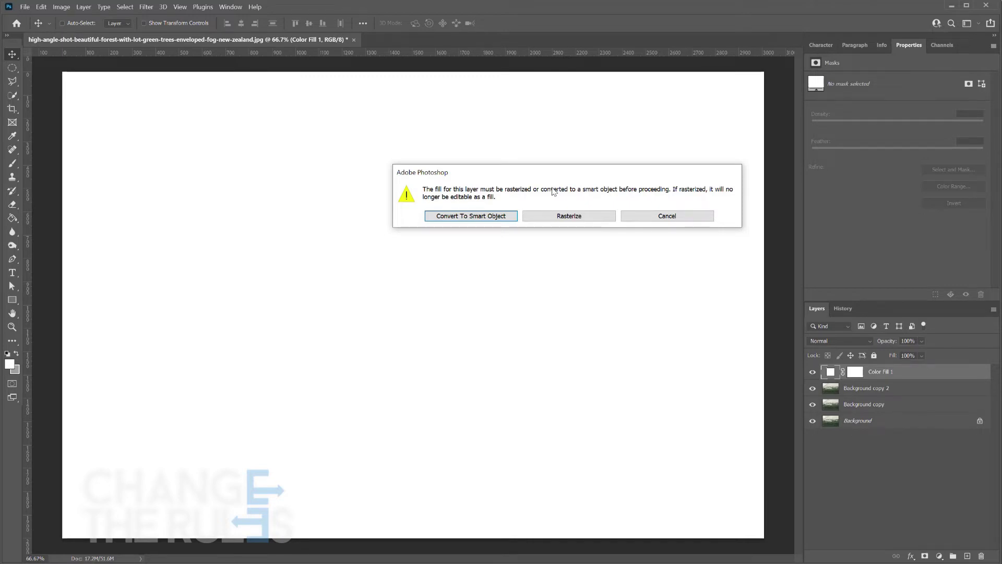
click(560, 216)
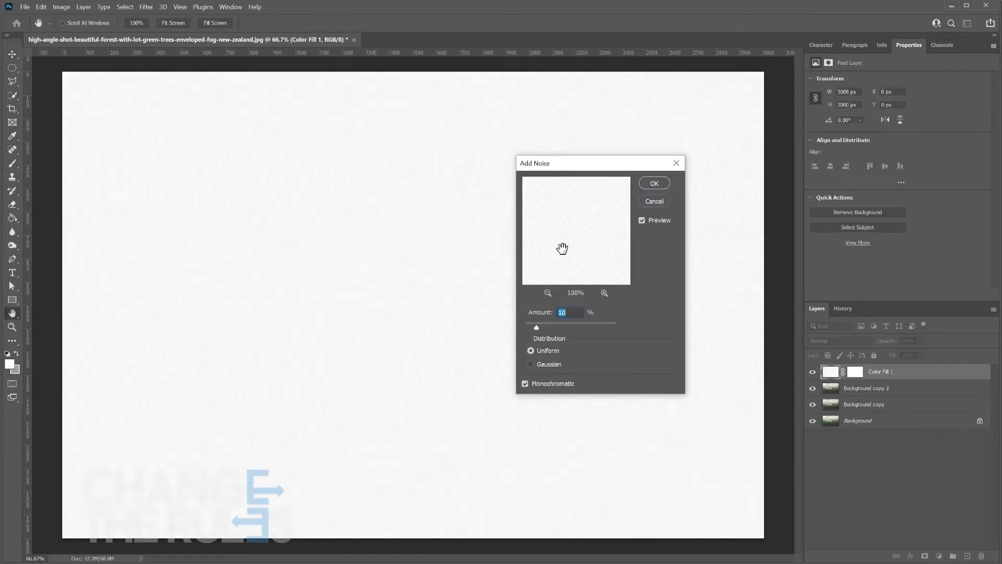
click(654, 183)
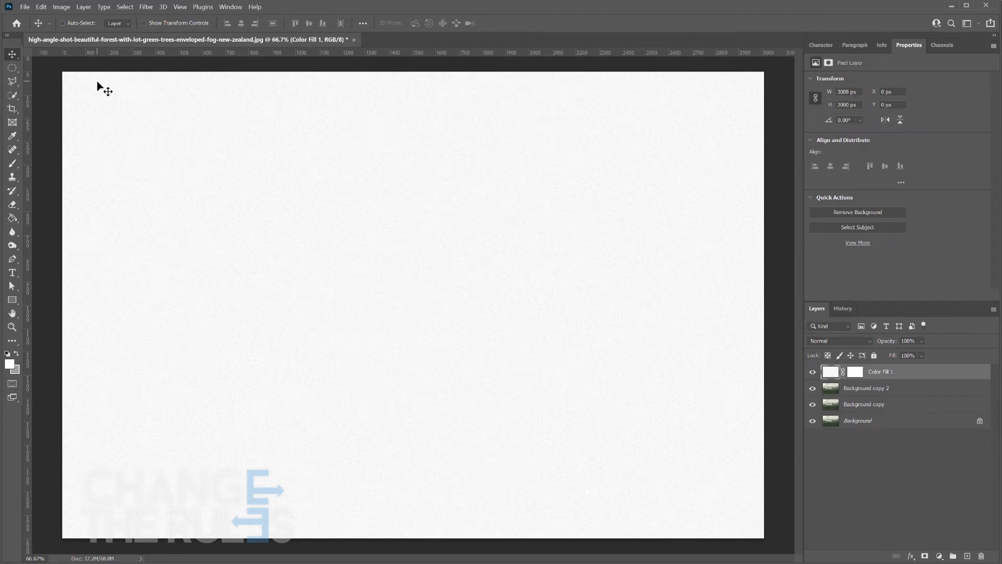
Step: Apply Brightness/Contrast with Brightness -40 and Contrast -30 to the noisy fill layer
click(61, 8)
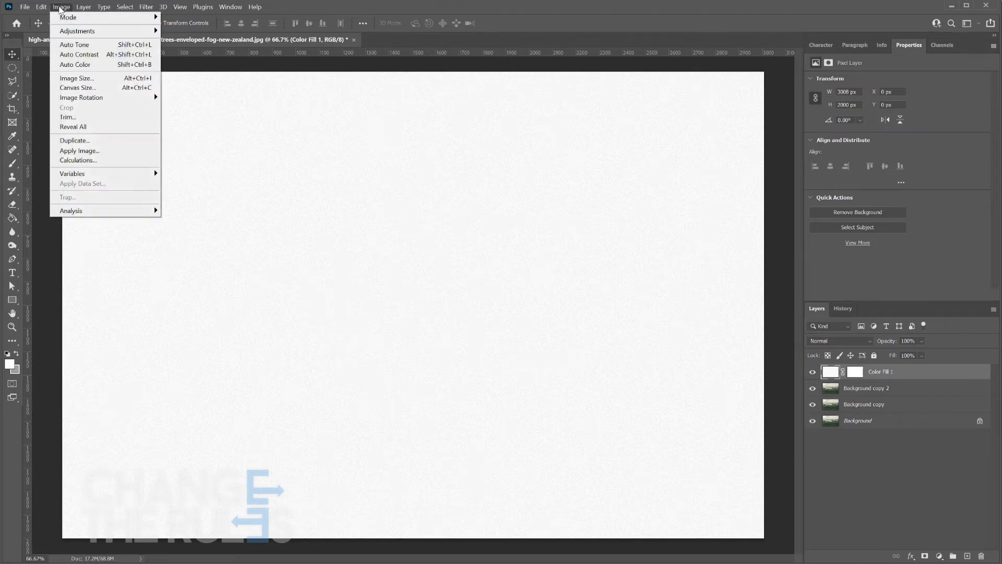
mouse_move(78, 31)
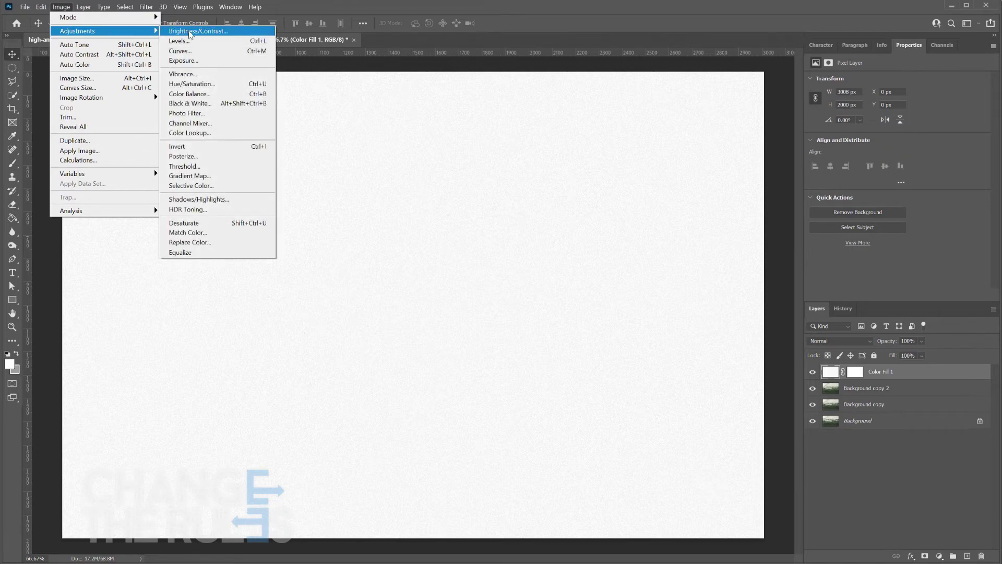
click(193, 31)
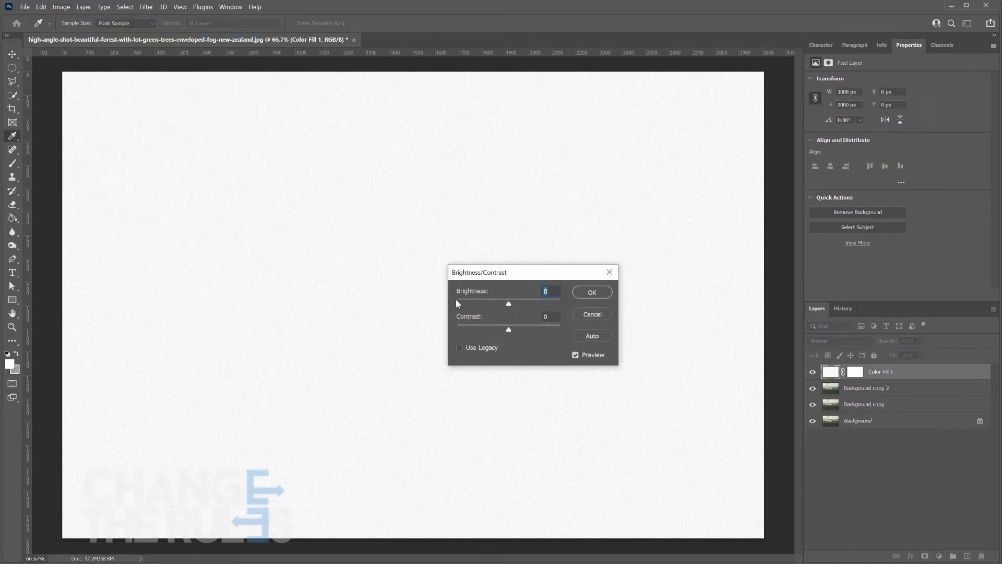
click(489, 304)
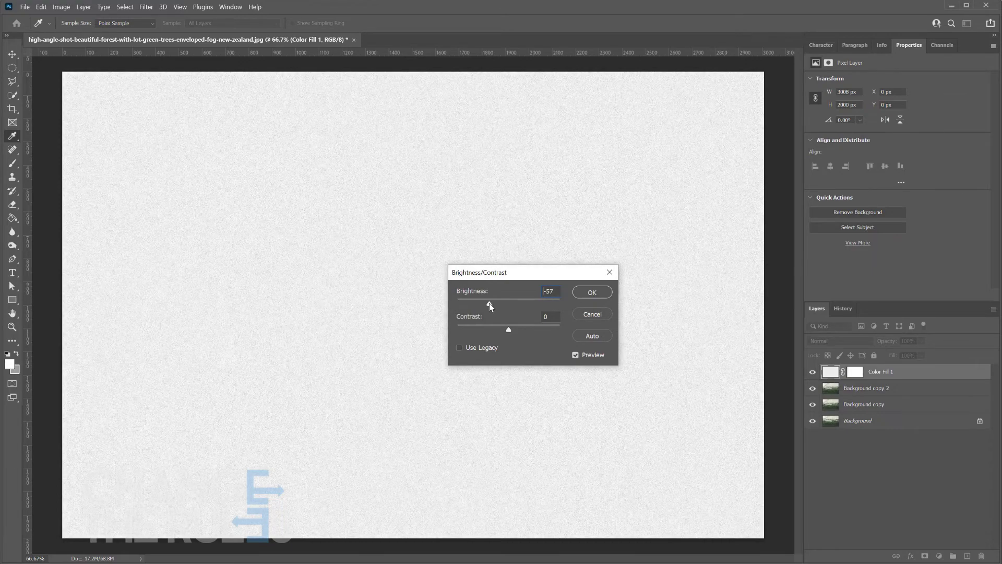
double_click(548, 291)
text(-40)
drag(510, 330, 499, 329)
text(-30)
click(599, 291)
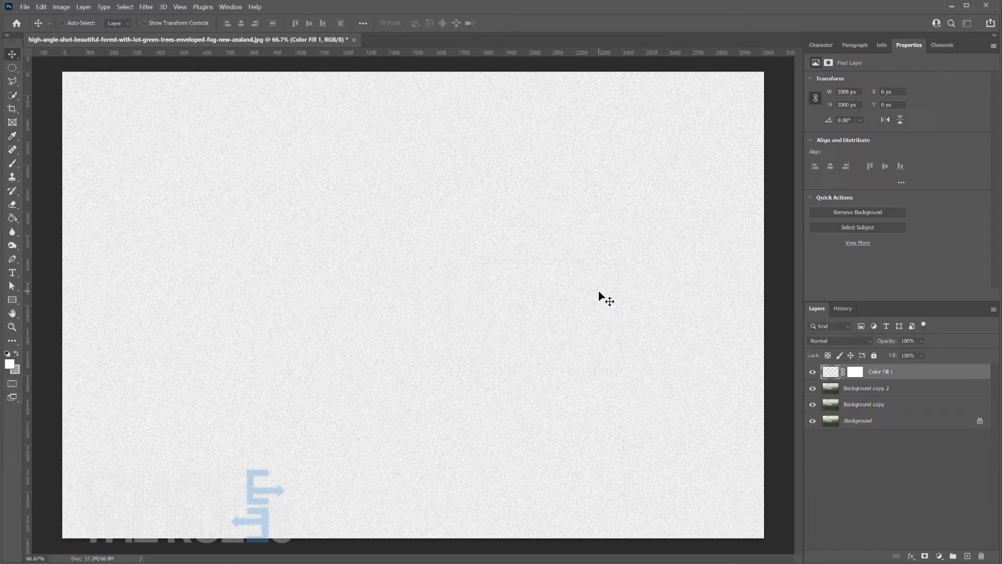
Step: Set Color Fill 1 to Multiply blend mode at 70% opacity
click(831, 340)
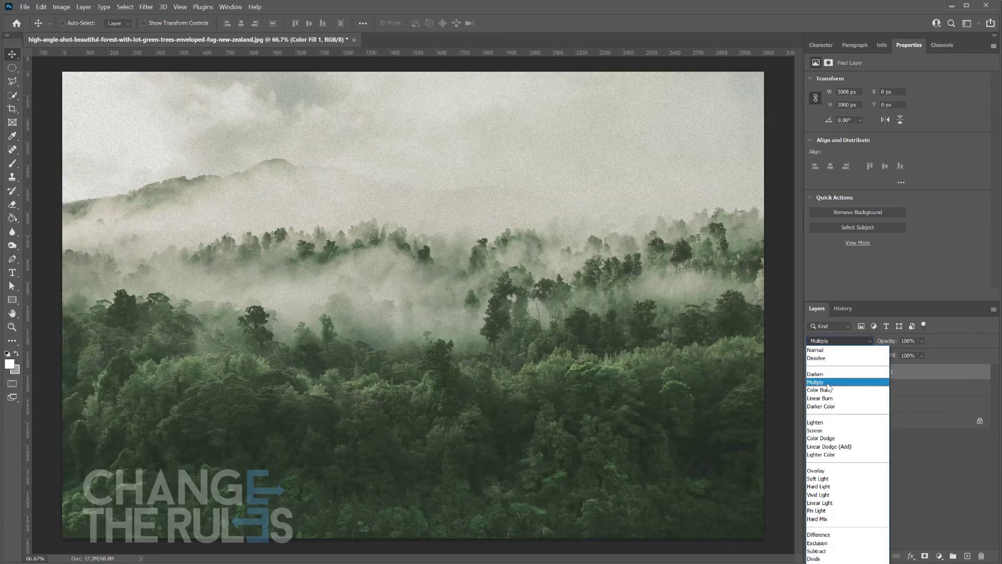
click(828, 384)
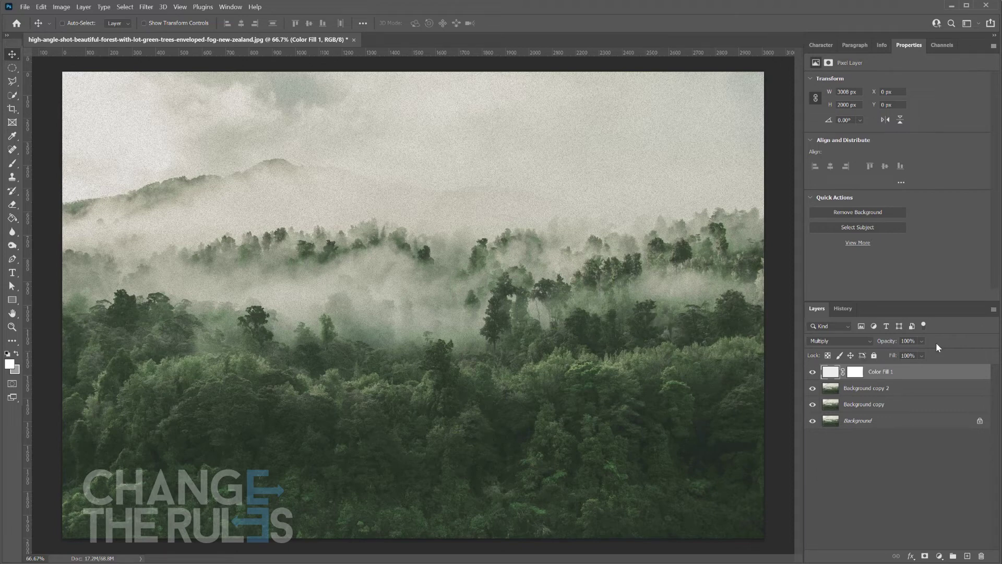
drag(935, 356, 926, 356)
click(912, 341)
text(70)
key(Return)
click(934, 324)
Step: Toggle the grain layer's visibility off and on twice to compare the effect
click(815, 373)
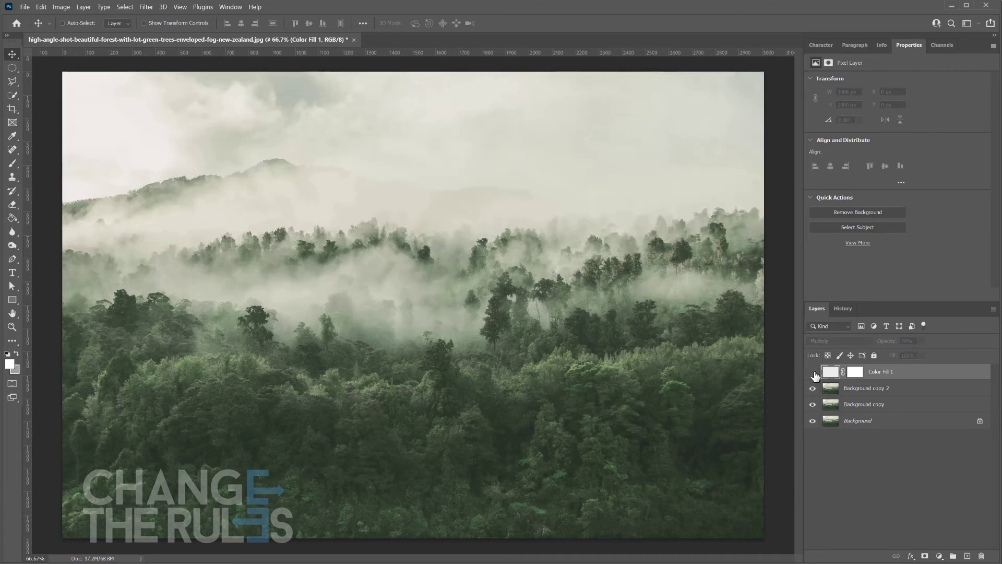
click(815, 373)
click(815, 373)
click(815, 373)
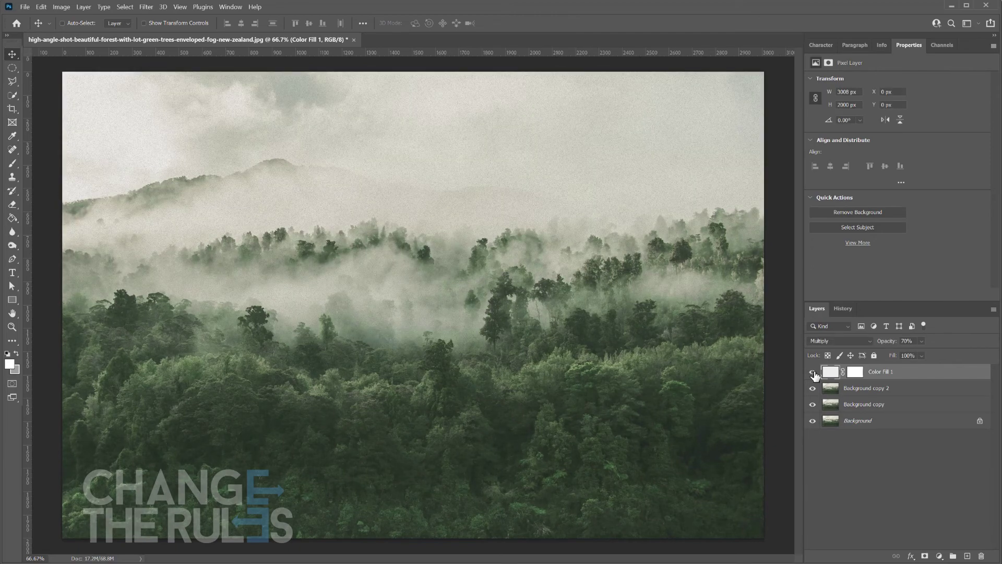